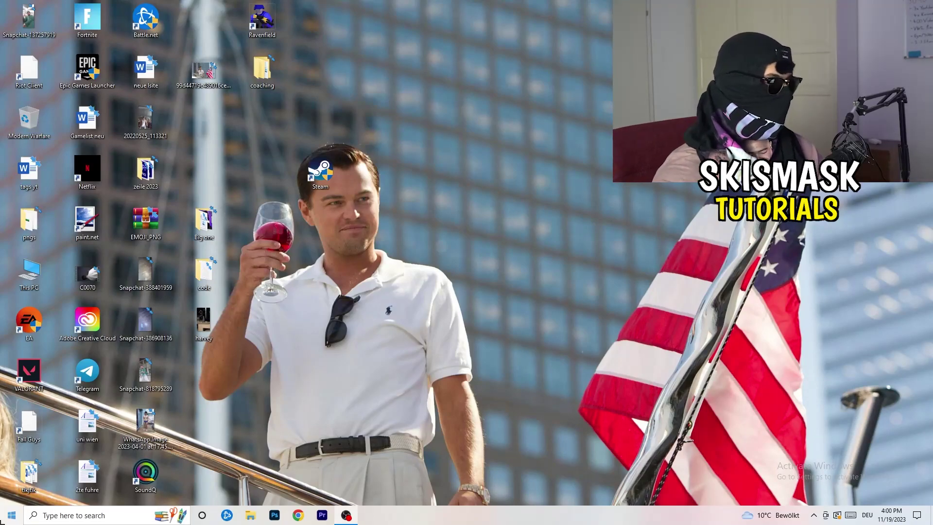
- Open Windows Settings from the Start menu and go to Gaming's Xbox Game Bar page
{"action": "key", "text": "super"}
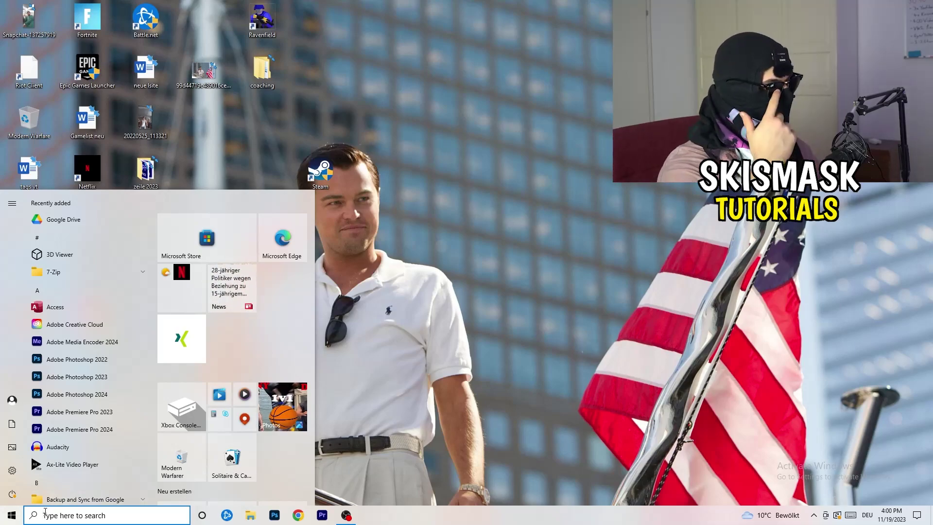
{"action": "left_click", "coordinate": [13, 470]}
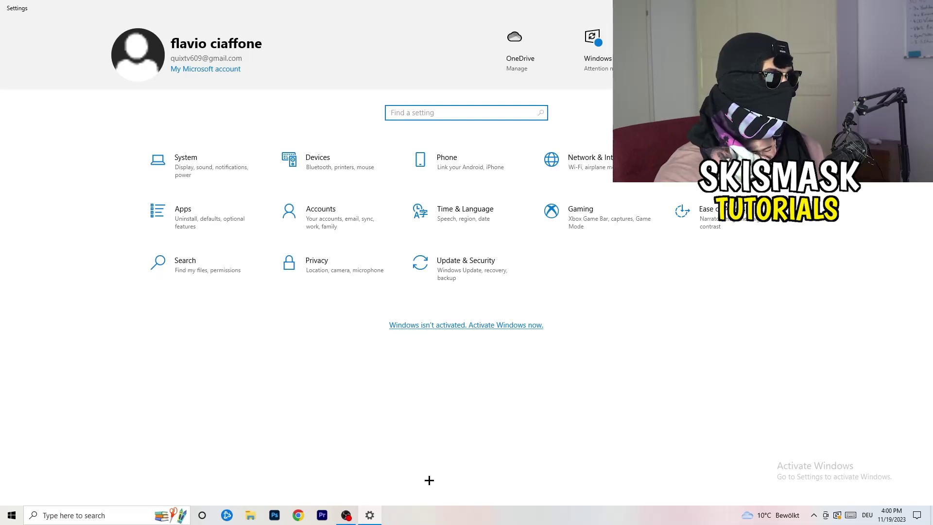
{"action": "left_click", "coordinate": [602, 222]}
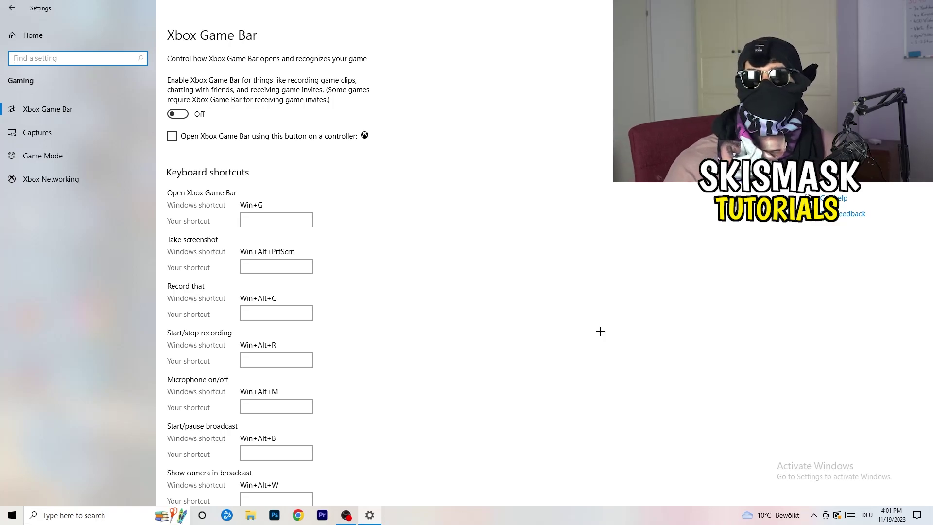
- Review Captures, keeping maximum recording length at 2 hours and background recording off, then open Game Mode
{"action": "left_click", "coordinate": [77, 134]}
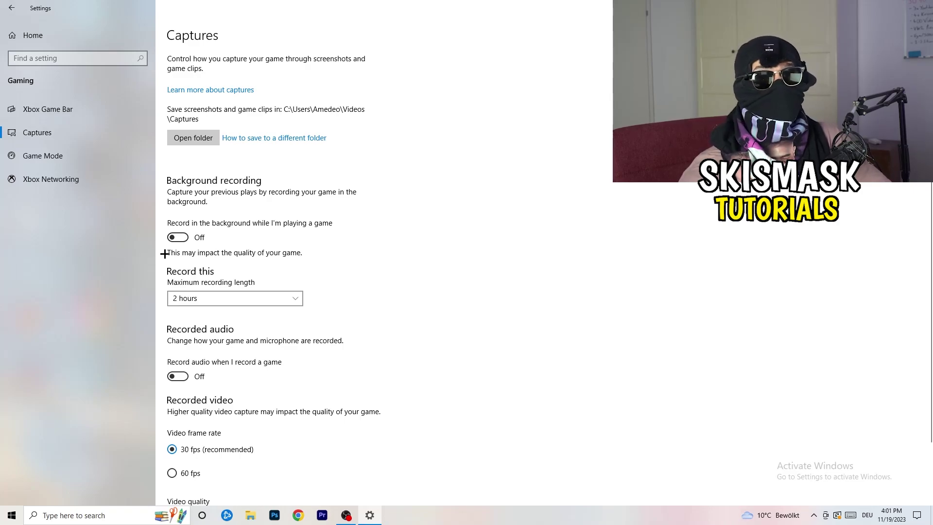
{"action": "left_click", "coordinate": [254, 297]}
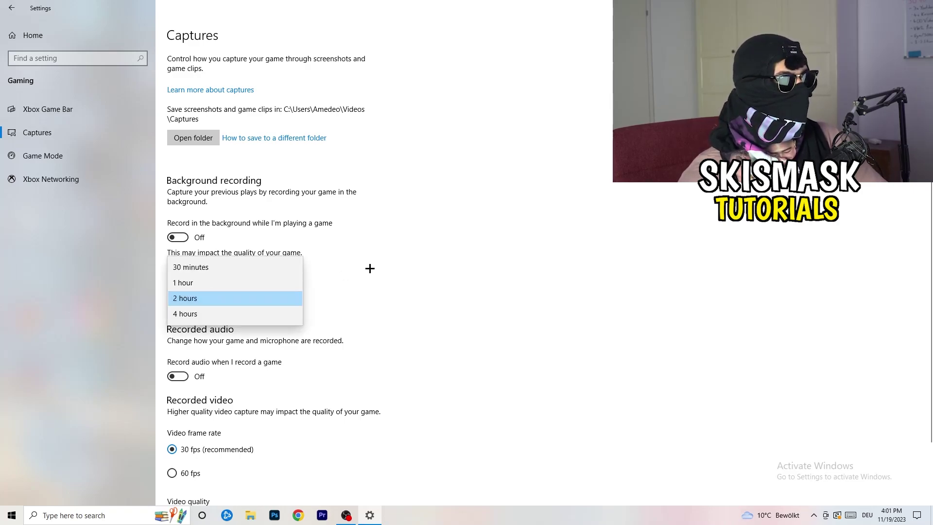
{"action": "left_click", "coordinate": [260, 299]}
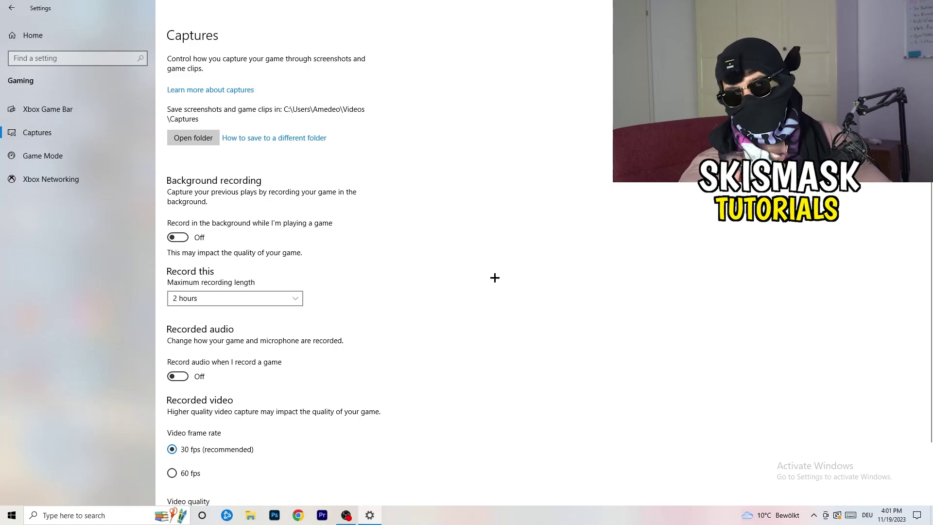
{"action": "left_click", "coordinate": [276, 296]}
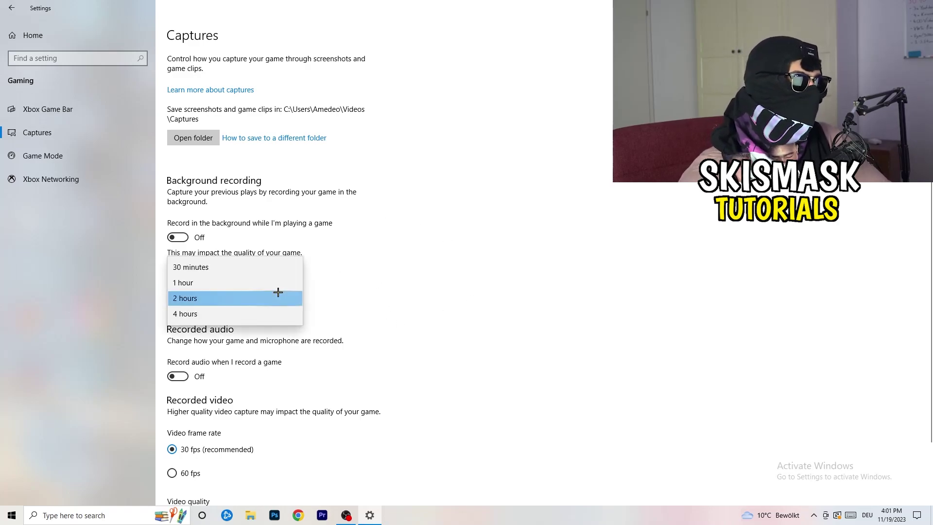
{"action": "left_click", "coordinate": [355, 253]}
{"action": "scroll", "coordinate": [536, 343], "scroll_direction": "down", "scroll_amount": 3}
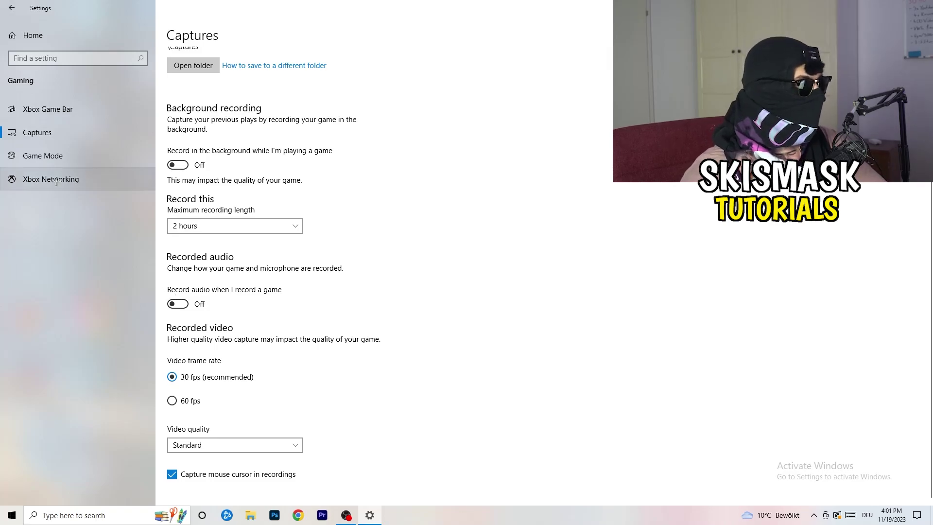
{"action": "left_click", "coordinate": [68, 153]}
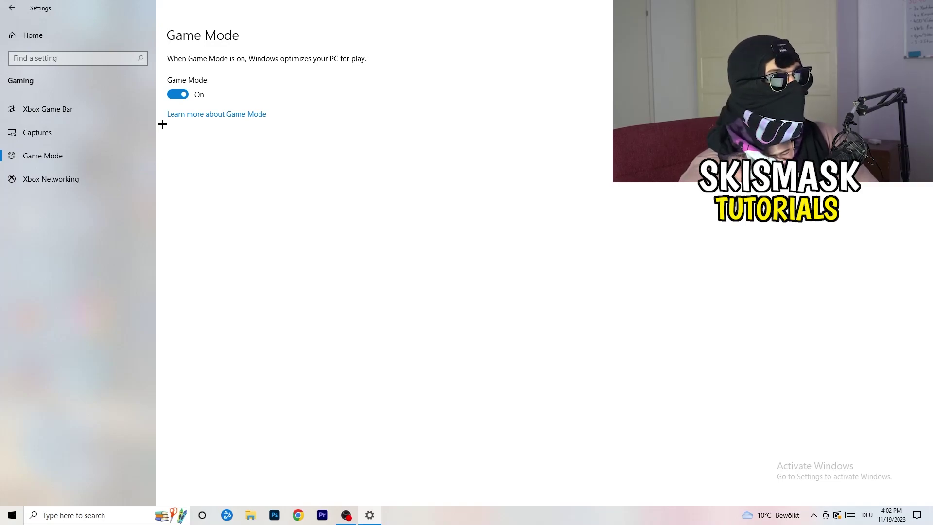
- With Game Mode confirmed On, close Settings using Alt+F4
{"action": "key", "text": "alt+F4"}
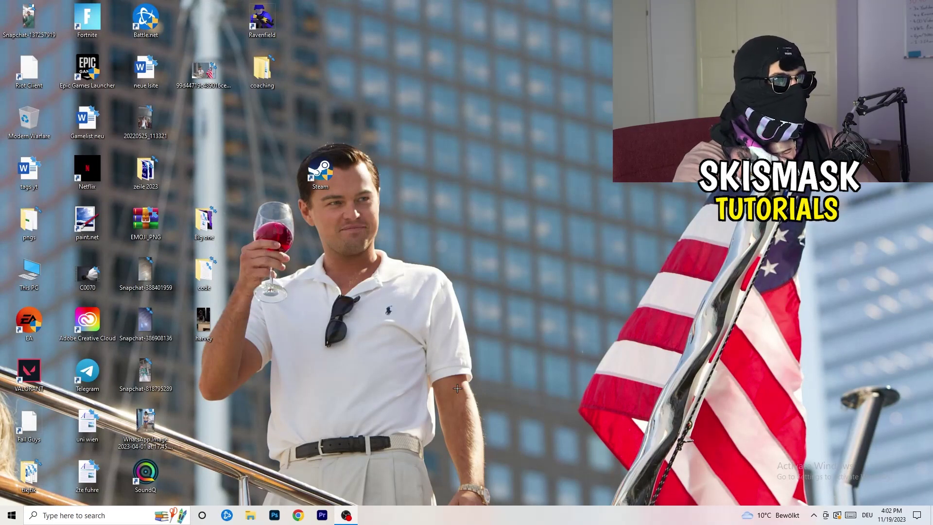
- Launch Task Manager from the taskbar menu and maximize it
{"action": "left_click_drag", "start_coordinate": [523, 475], "coordinate": [326, 455]}
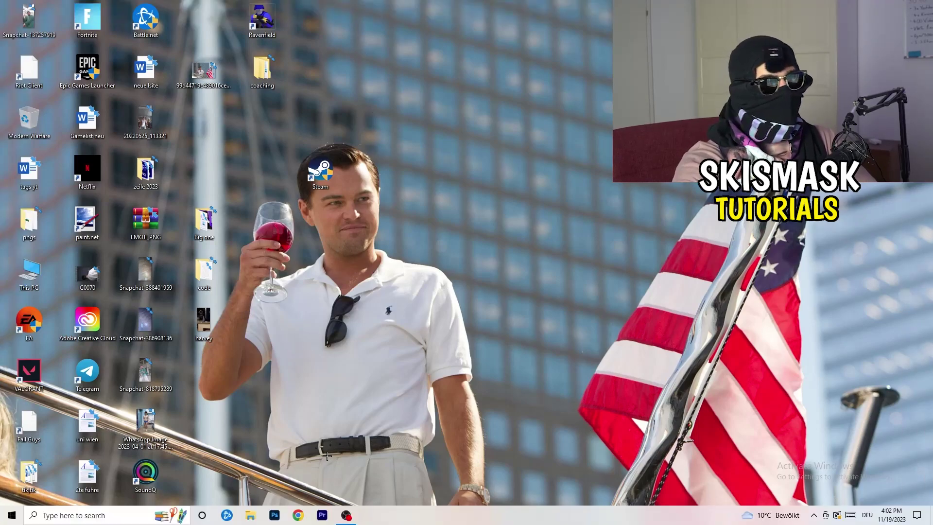
{"action": "right_click", "coordinate": [484, 517]}
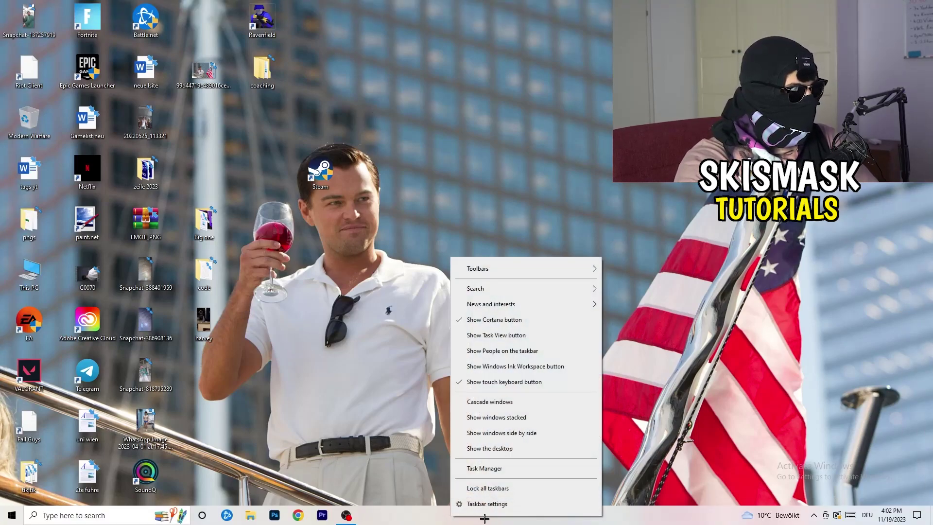
{"action": "left_click", "coordinate": [501, 470]}
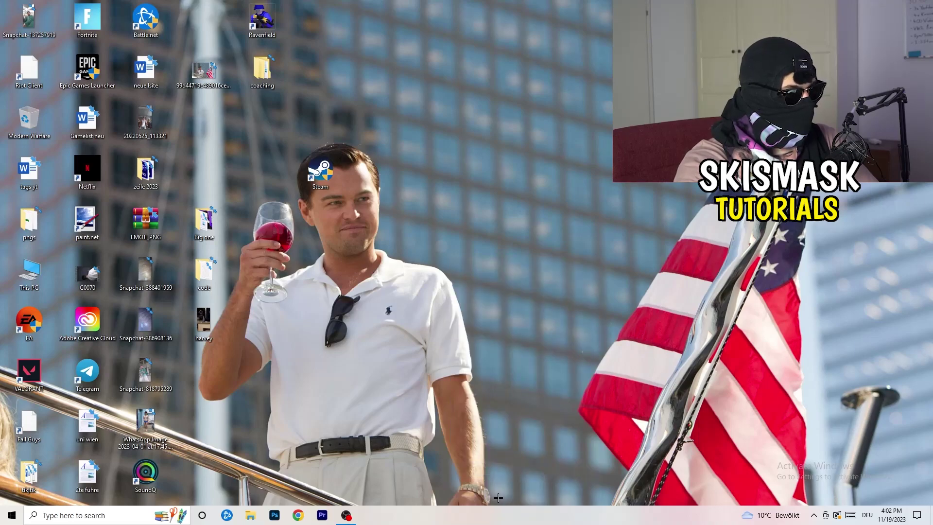
{"action": "left_click", "coordinate": [541, 23]}
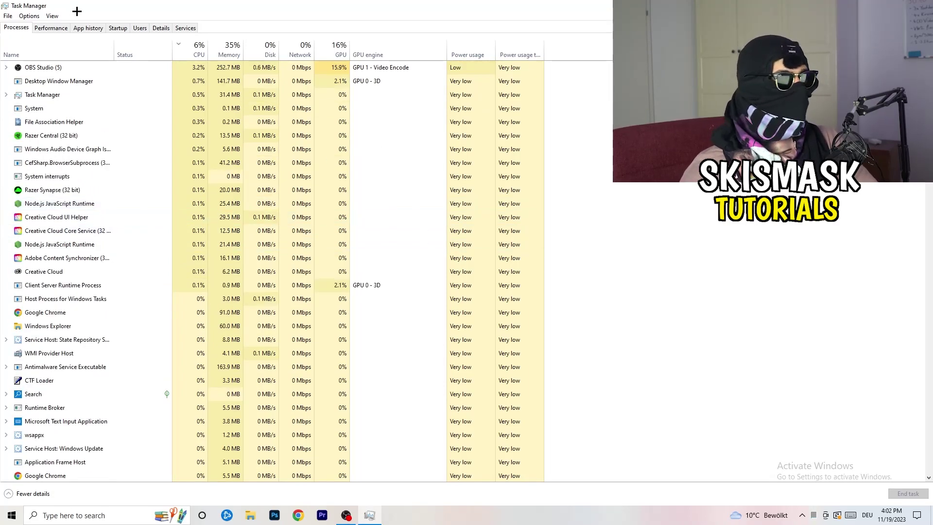
- Sort processes by GPU usage, inspect OBS Studio's actions without ending it, then re-sort by CPU
{"action": "left_click", "coordinate": [197, 45]}
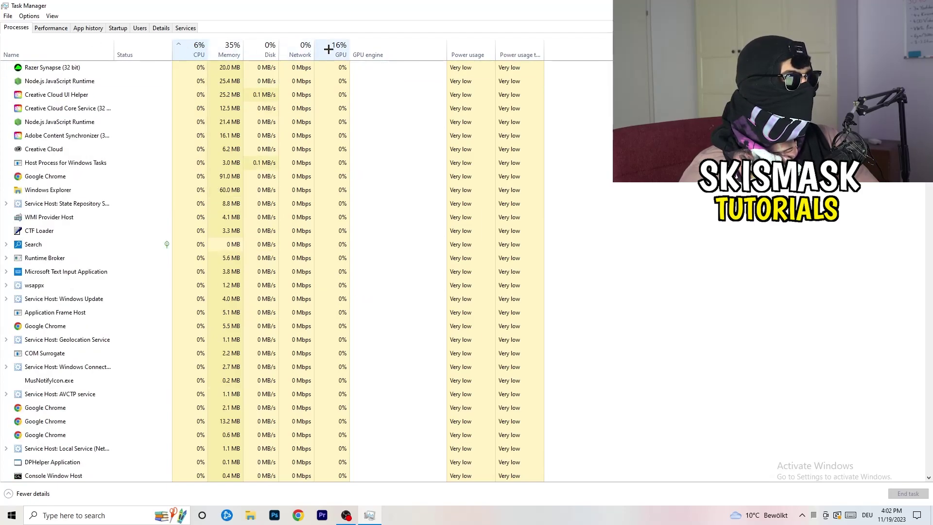
{"action": "left_click", "coordinate": [328, 49]}
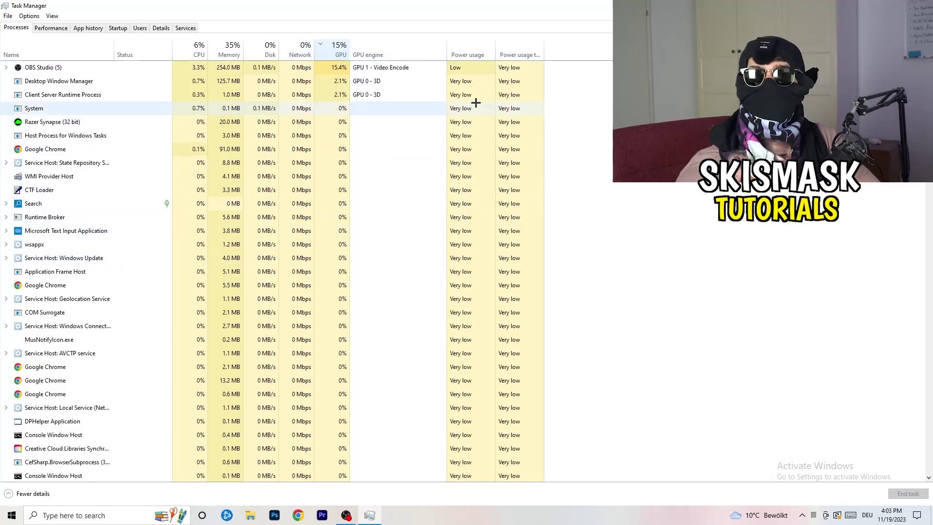
{"action": "right_click", "coordinate": [340, 71]}
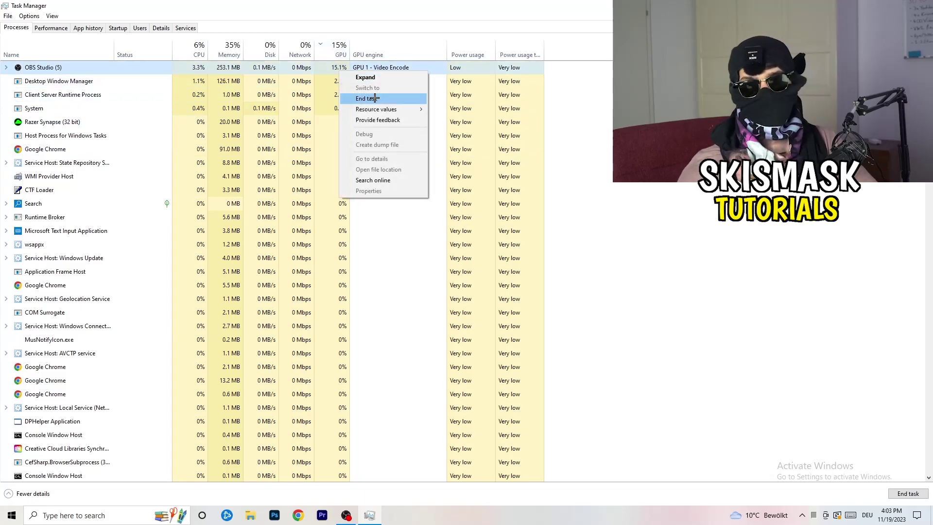
{"action": "left_click", "coordinate": [565, 99]}
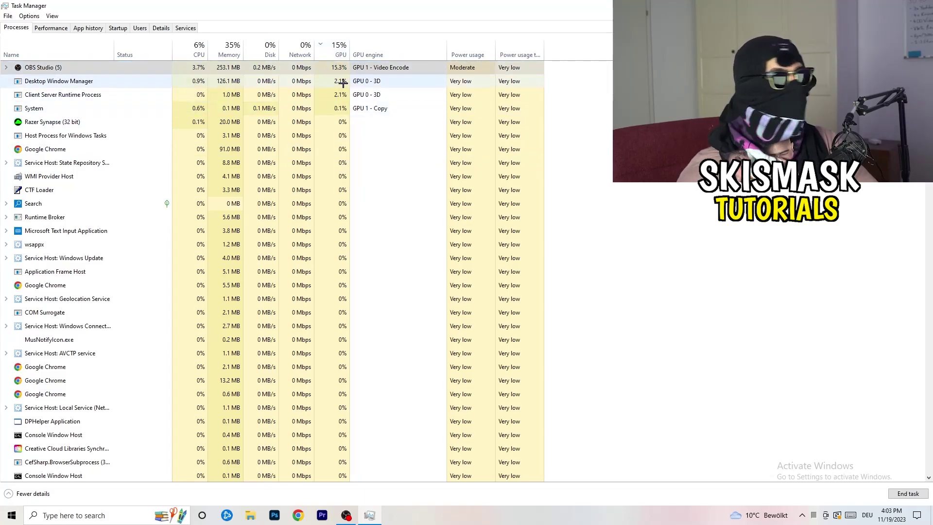
{"action": "left_click", "coordinate": [198, 49]}
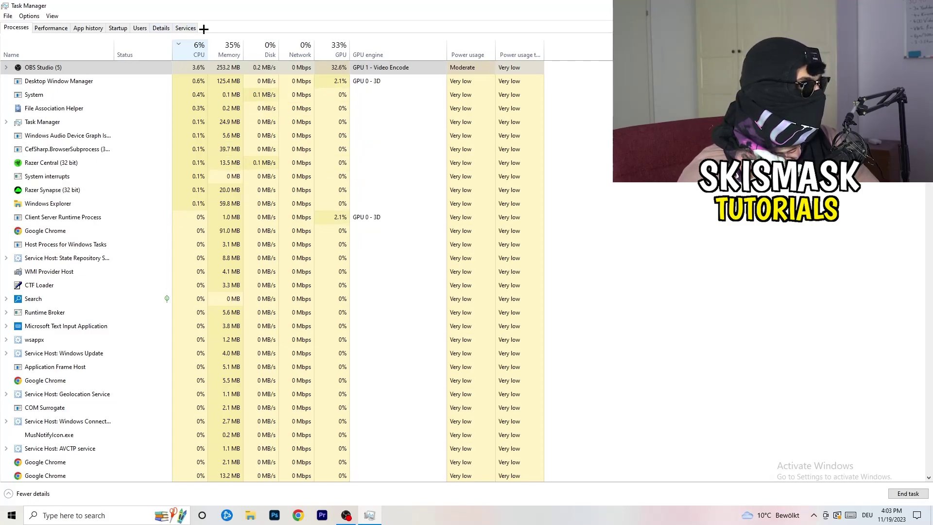
- In Details, check Creative Cloud UI Helper's priority stays Normal, then show the Startup apps list
{"action": "left_click", "coordinate": [158, 29]}
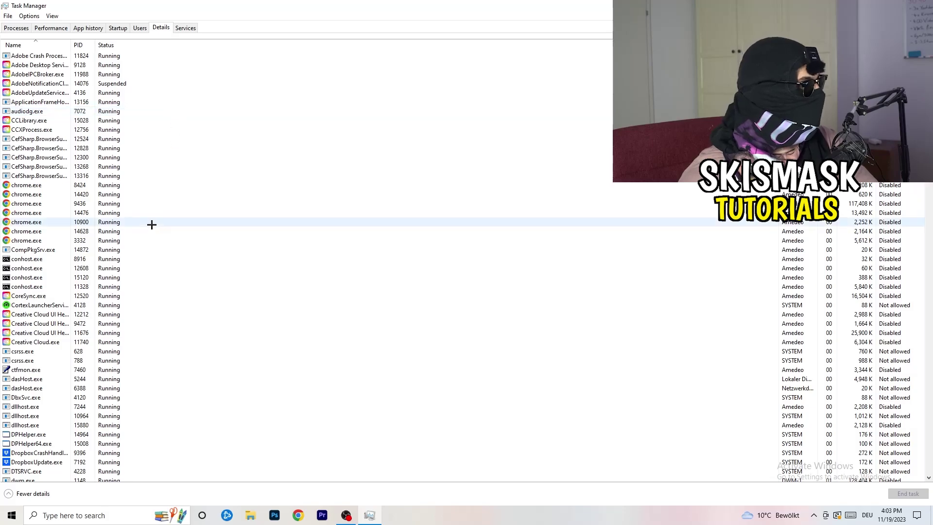
{"action": "scroll", "coordinate": [141, 250], "scroll_direction": "down", "scroll_amount": 9}
{"action": "scroll", "coordinate": [146, 240], "scroll_direction": "up", "scroll_amount": 9}
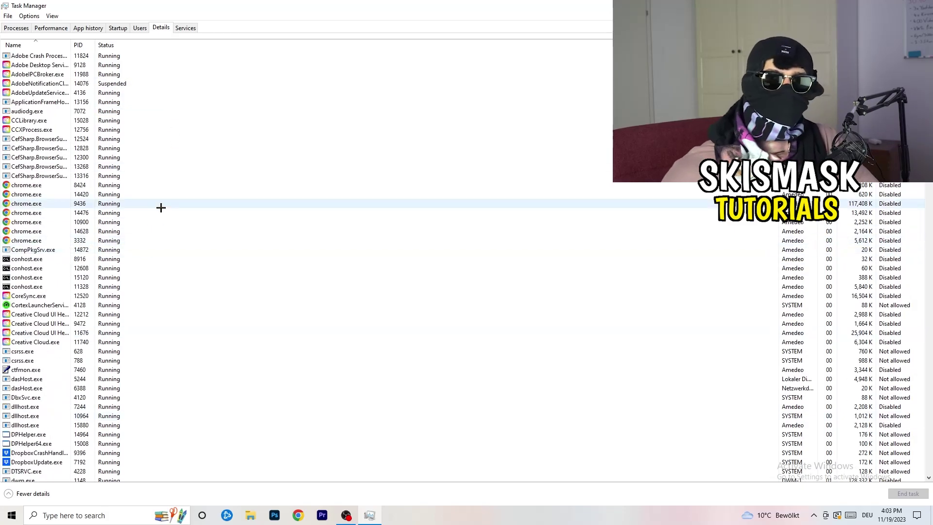
{"action": "scroll", "coordinate": [161, 208], "scroll_direction": "down", "scroll_amount": 3}
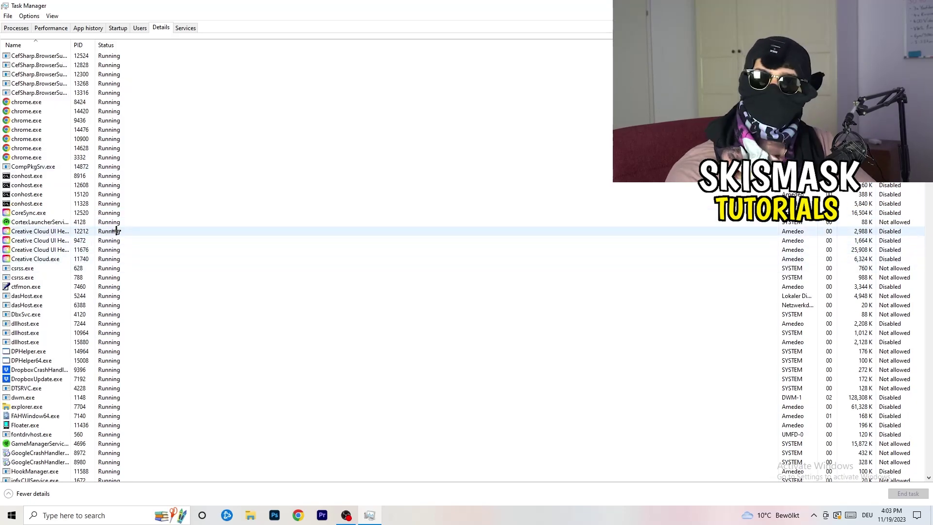
{"action": "right_click", "coordinate": [39, 250]}
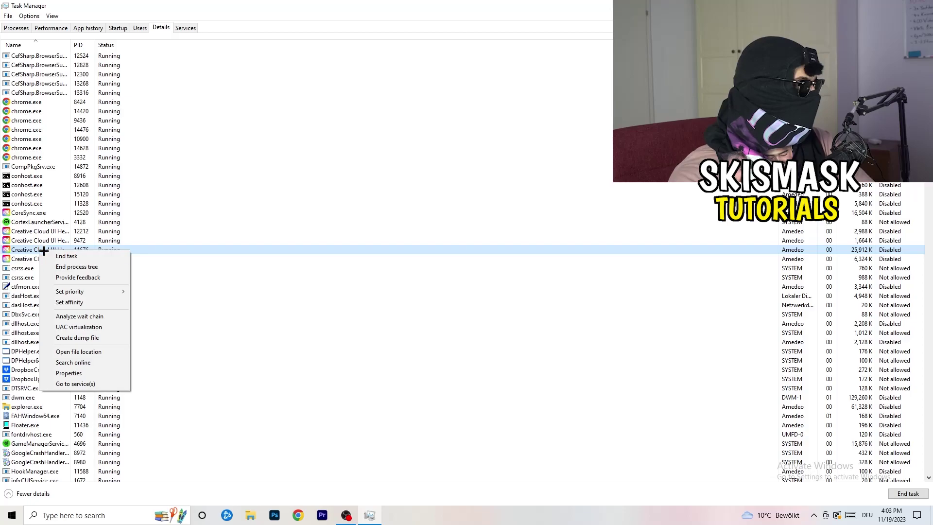
{"action": "mouse_move", "coordinate": [88, 291]}
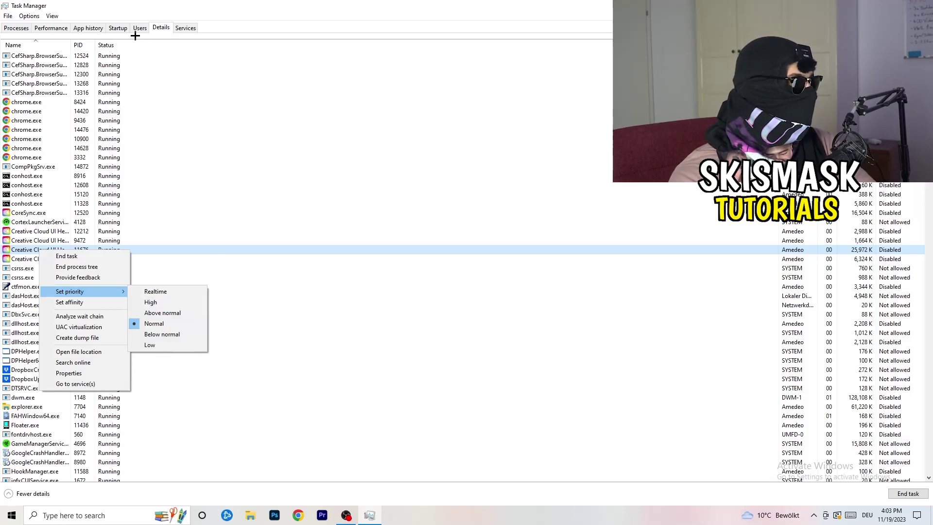
{"action": "left_click", "coordinate": [118, 28]}
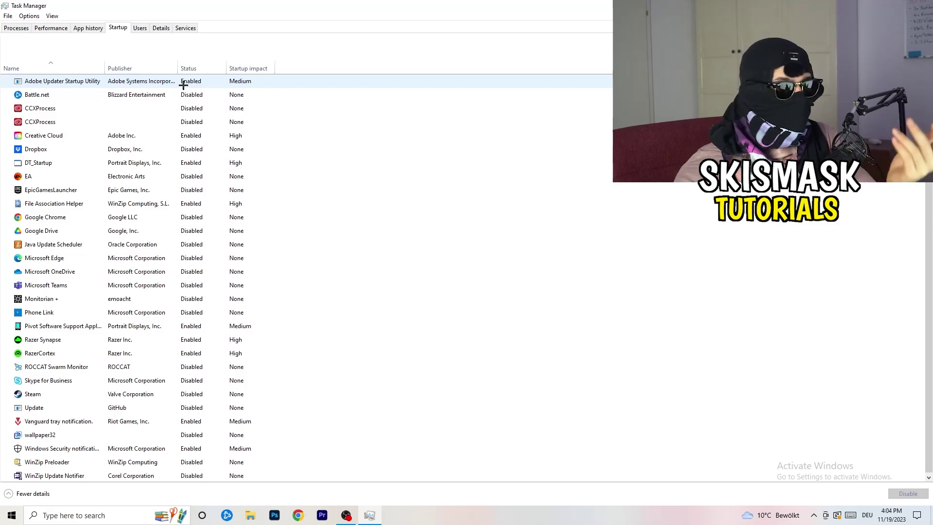
- Choose Disable for DT_Startup in the Startup apps list
{"action": "right_click", "coordinate": [212, 159]}
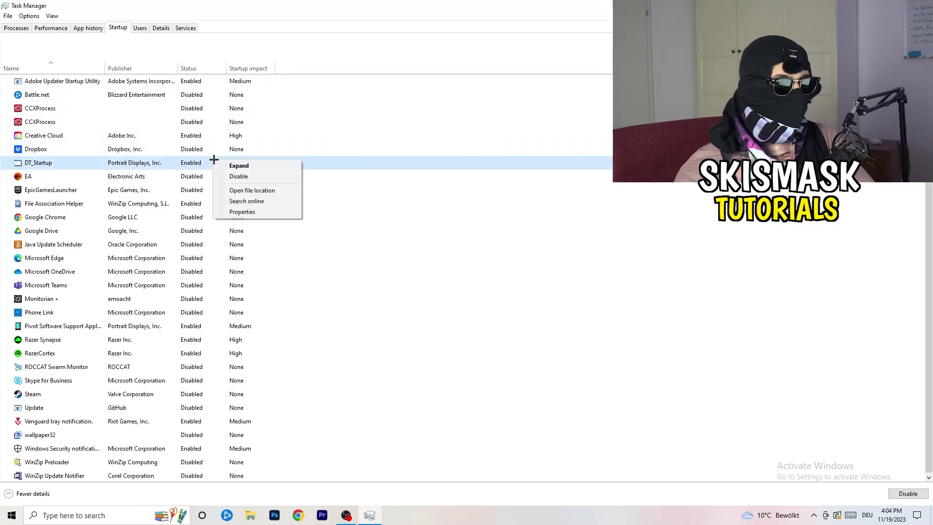
{"action": "left_click", "coordinate": [259, 168]}
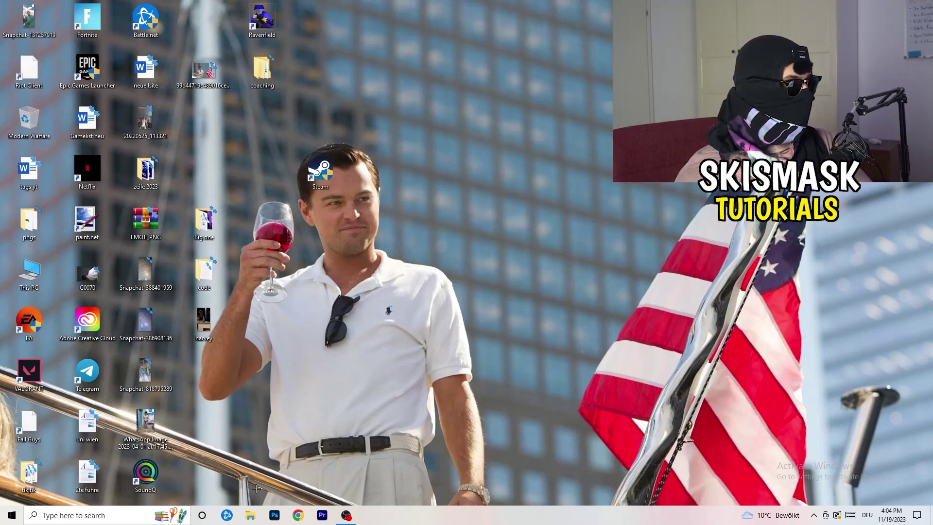
- Reopen Settings from Start and go to System > Display, showing two monitors
{"action": "left_click", "coordinate": [9, 518]}
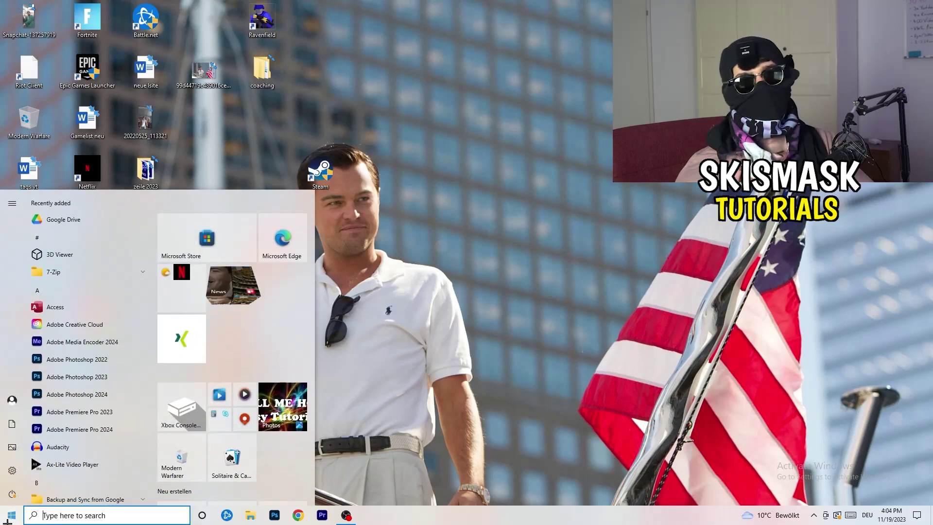
{"action": "left_click", "coordinate": [11, 477]}
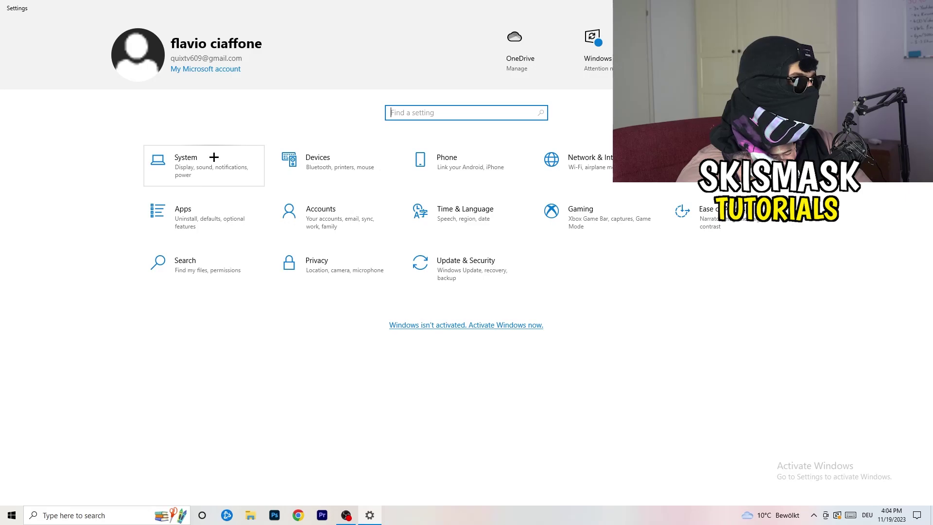
{"action": "left_click", "coordinate": [219, 157]}
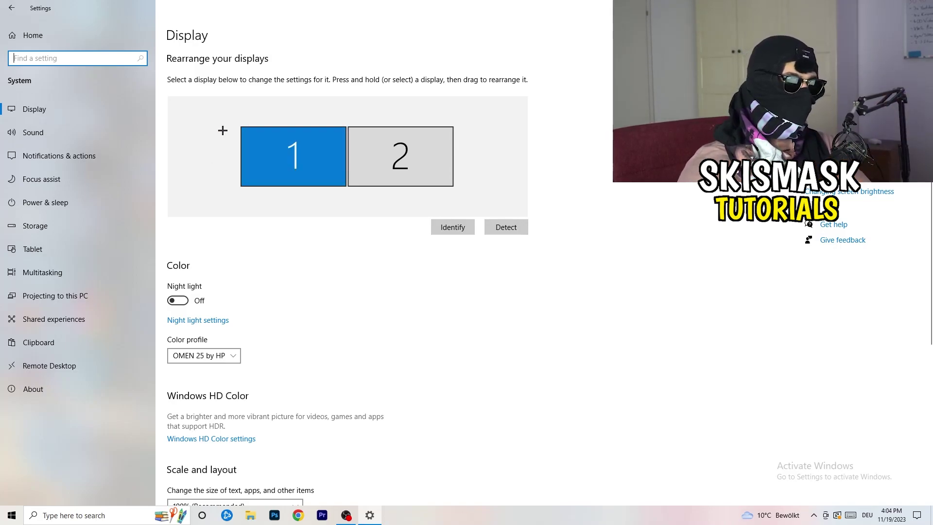
{"action": "left_click", "coordinate": [334, 177]}
{"action": "scroll", "coordinate": [335, 178], "scroll_direction": "down", "scroll_amount": 5}
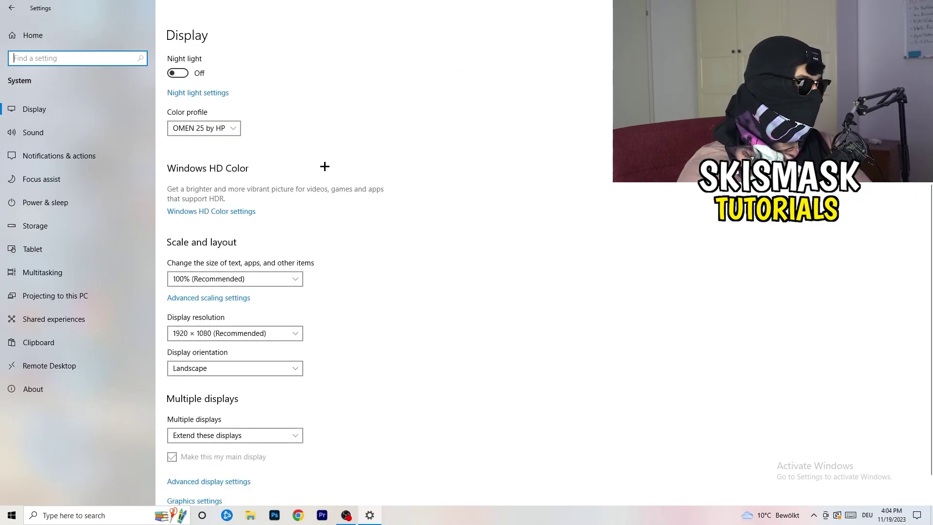
{"action": "left_click", "coordinate": [230, 279]}
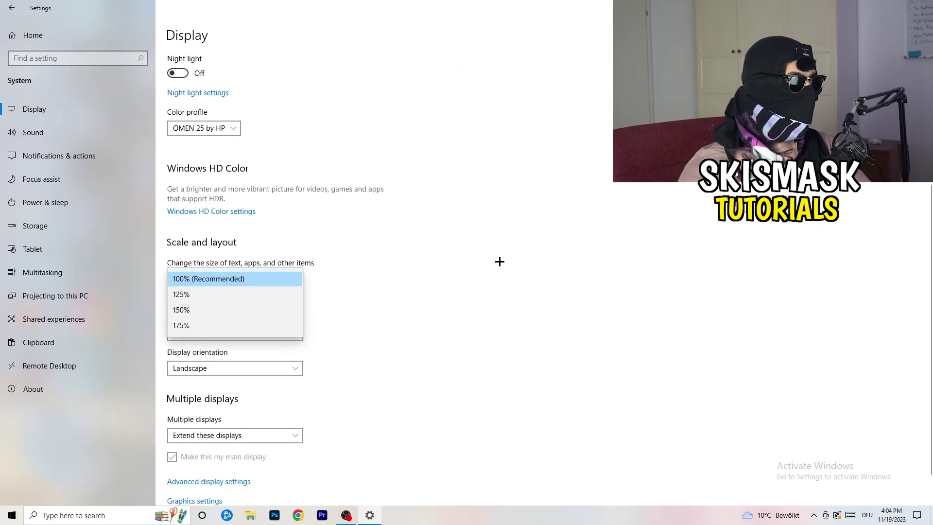
{"action": "left_click", "coordinate": [433, 264]}
{"action": "scroll", "coordinate": [398, 268], "scroll_direction": "down", "scroll_amount": 1}
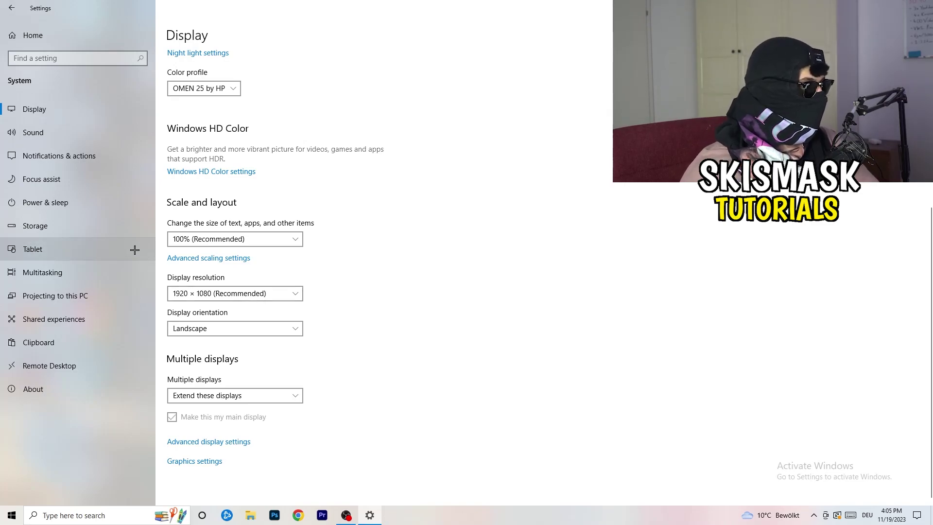
- Open Power & sleep, review the plans in Additional power settings keeping Balanced, and close that window
{"action": "left_click", "coordinate": [72, 203]}
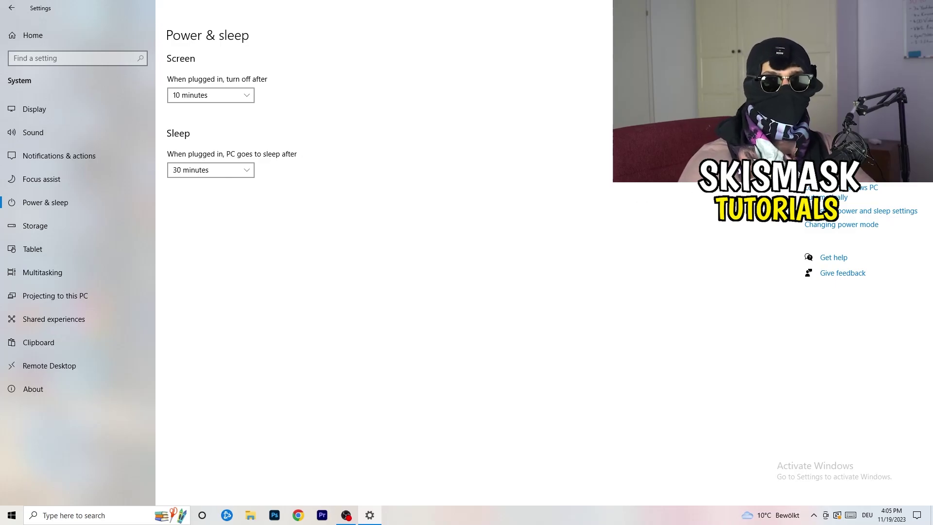
{"action": "left_click", "coordinate": [822, 194]}
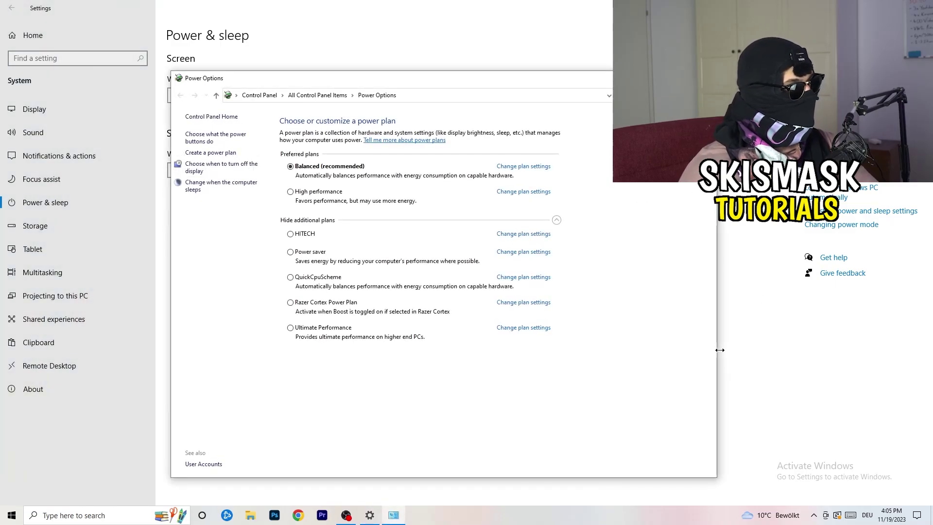
{"action": "left_click", "coordinate": [556, 221]}
{"action": "left_click", "coordinate": [557, 220]}
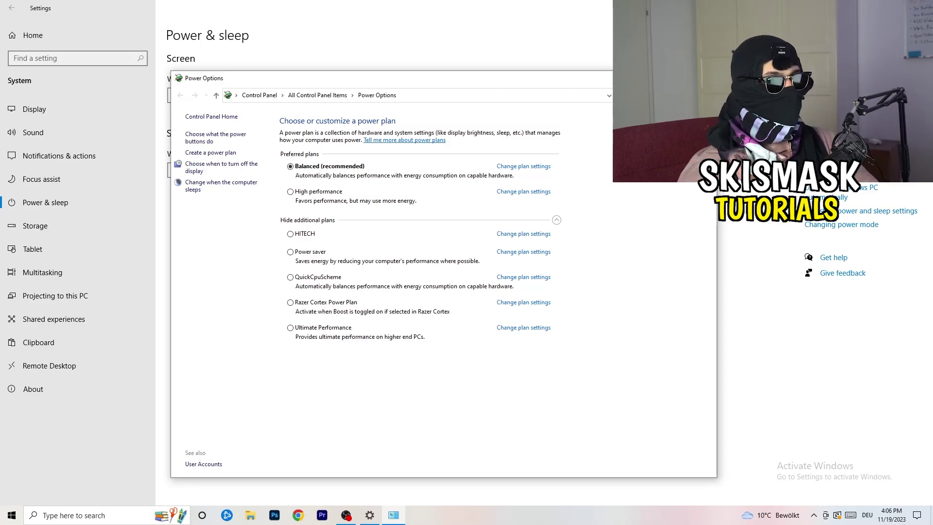
{"action": "key", "text": "alt+F4"}
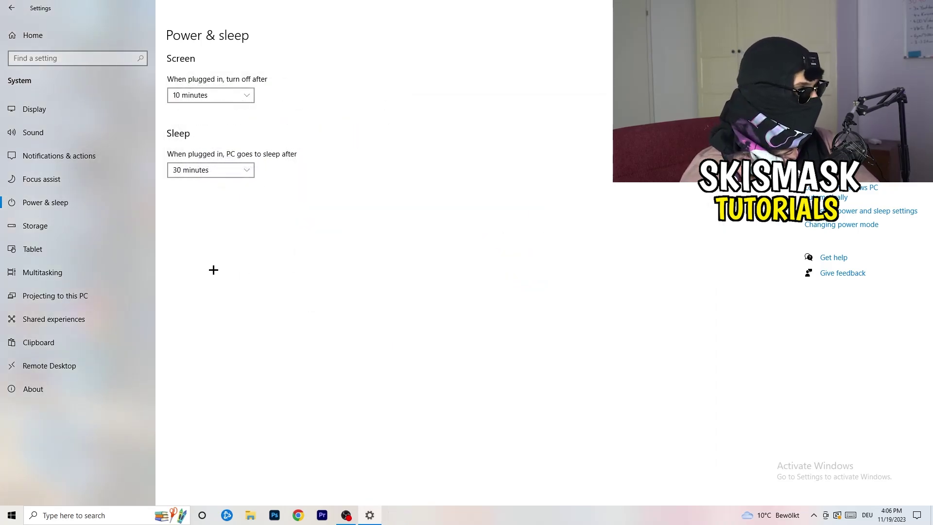
- Configure Storage Sense to delete temporary files, keeping 14-day recycle bin and 60-day Downloads cleanup
{"action": "left_click", "coordinate": [64, 233]}
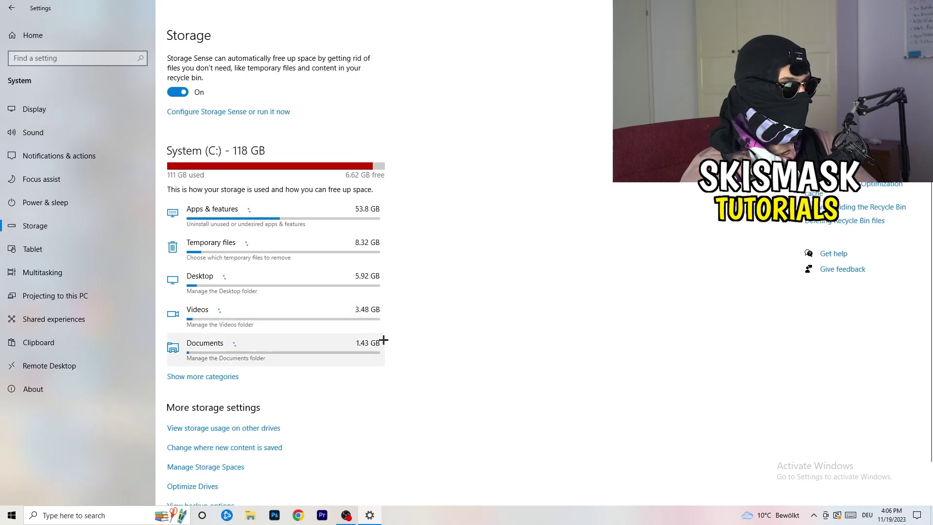
{"action": "left_click", "coordinate": [234, 112]}
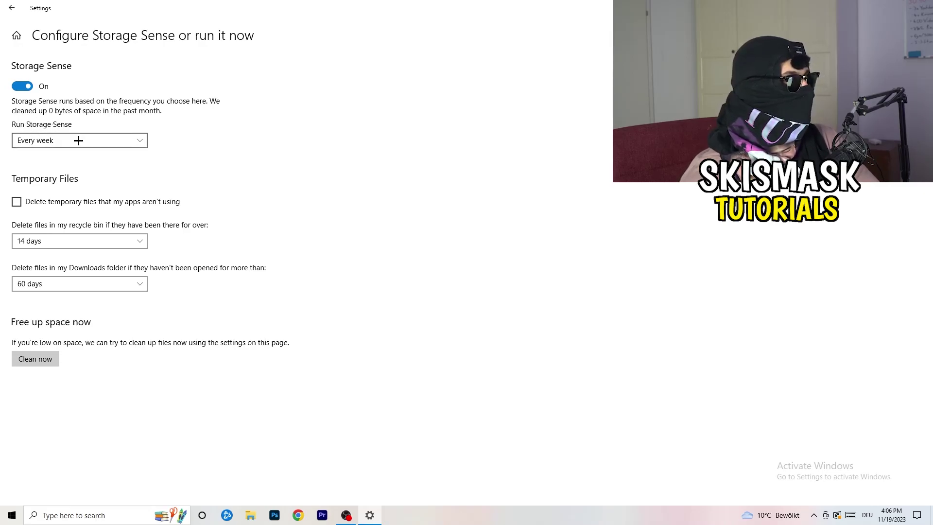
{"action": "left_click", "coordinate": [56, 202]}
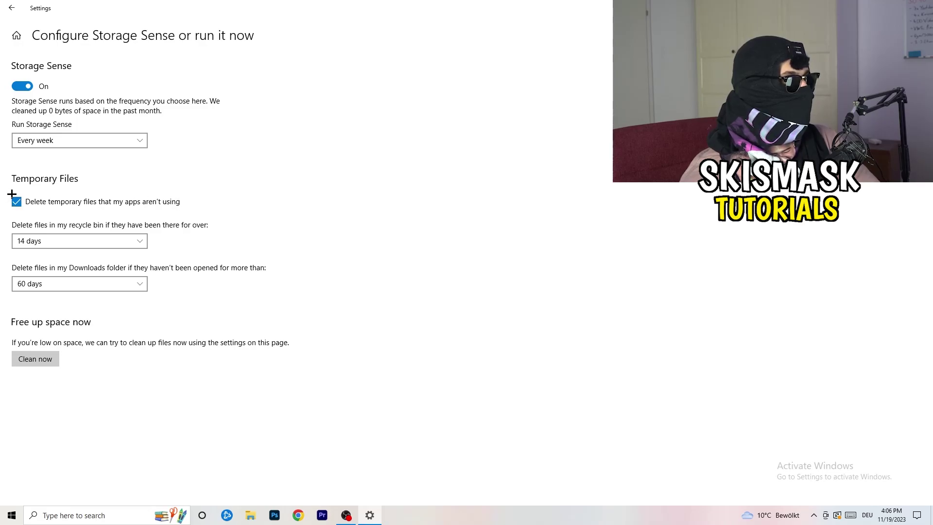
{"action": "left_click", "coordinate": [73, 241]}
{"action": "left_click", "coordinate": [212, 210]}
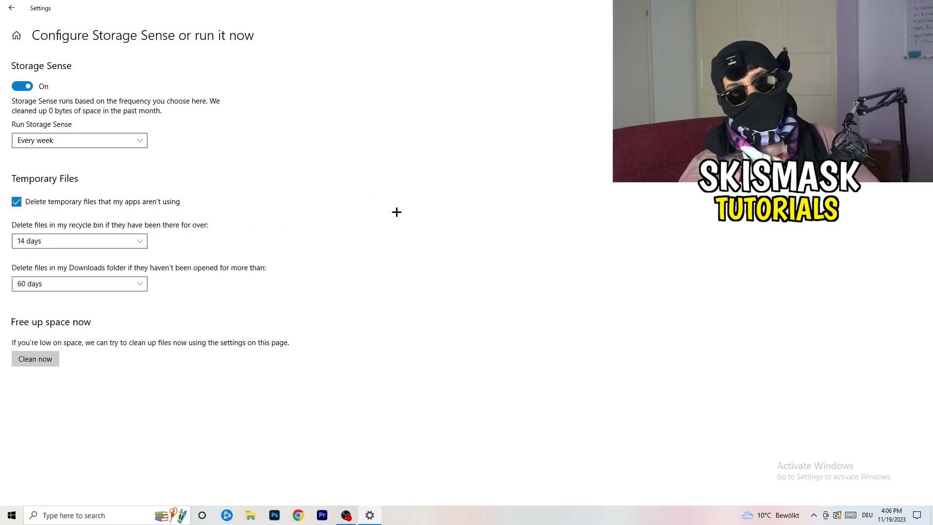
{"action": "left_click", "coordinate": [86, 285]}
{"action": "left_click", "coordinate": [367, 234]}
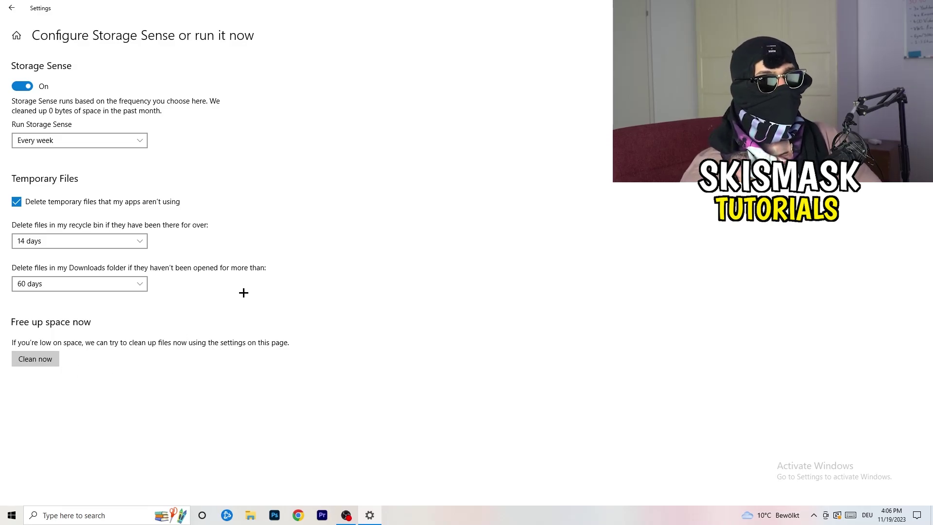
{"action": "left_click", "coordinate": [11, 8]}
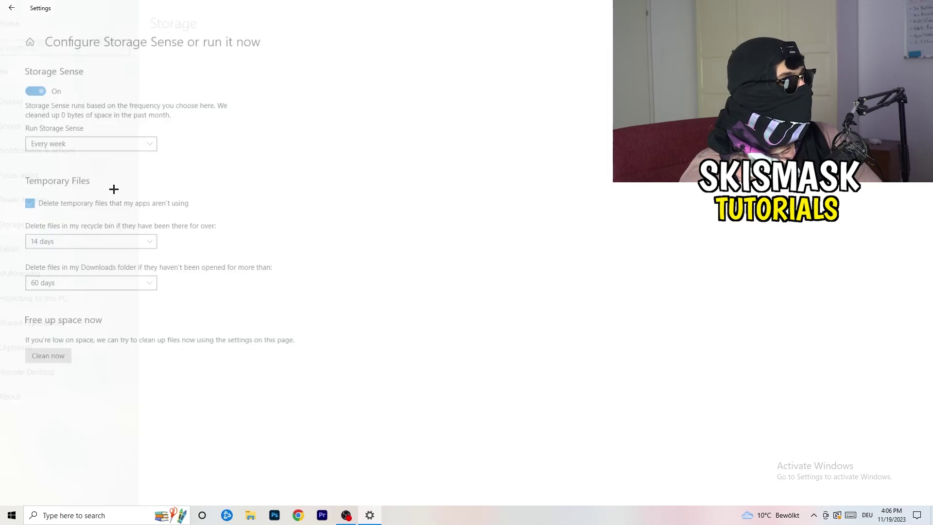
- Check the pending restart under Update & Security, then close Settings with Alt+F4
{"action": "left_click", "coordinate": [10, 8]}
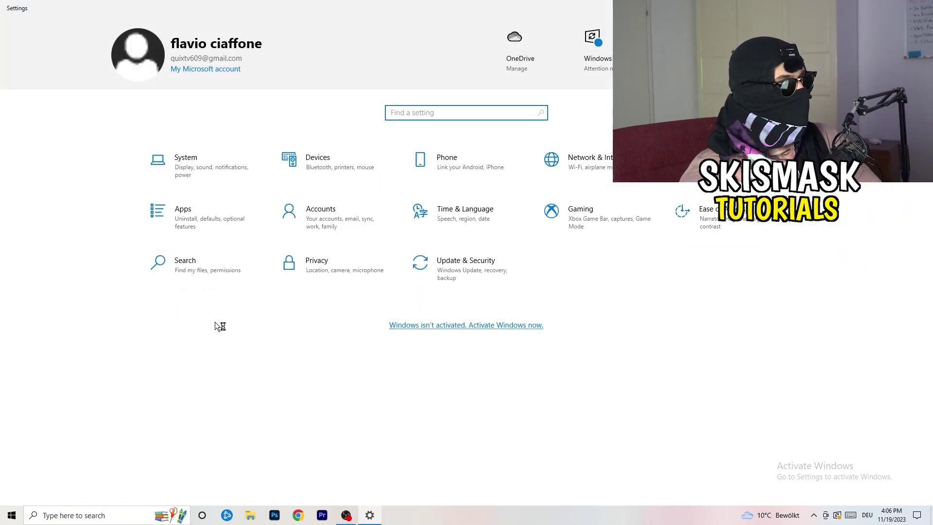
{"action": "left_click", "coordinate": [459, 274]}
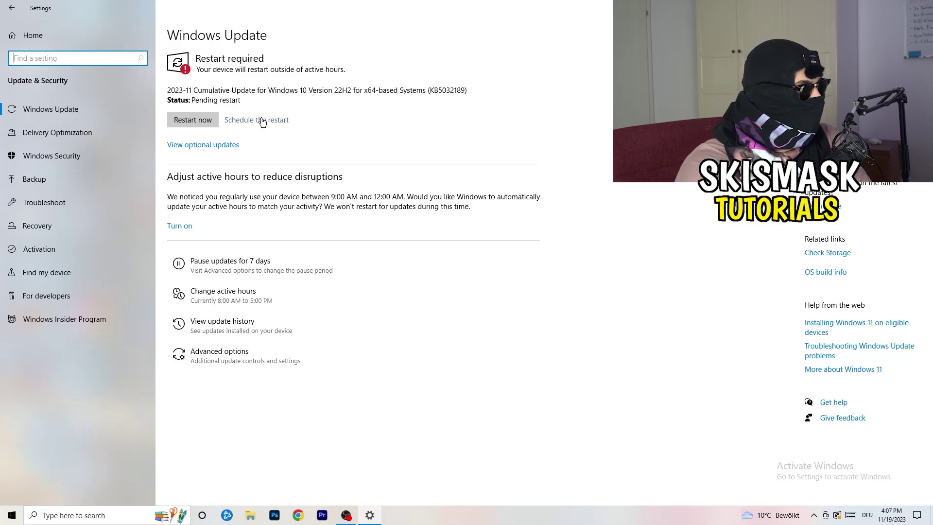
{"action": "key", "text": "alt+F4"}
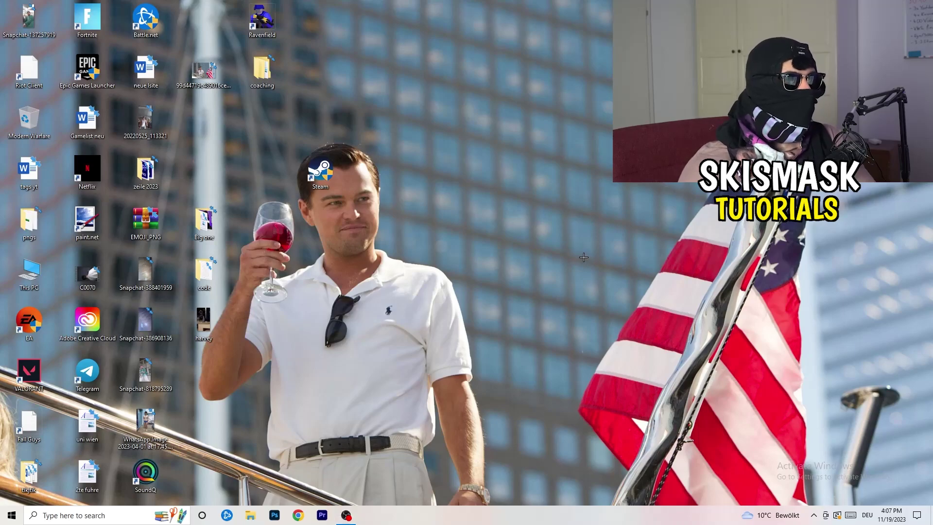
- From the desktop menu, open NVIDIA Control Panel's Adjust Image Settings with Preview page, keeping 'Let the 3D application decide'
{"action": "right_click", "coordinate": [565, 204]}
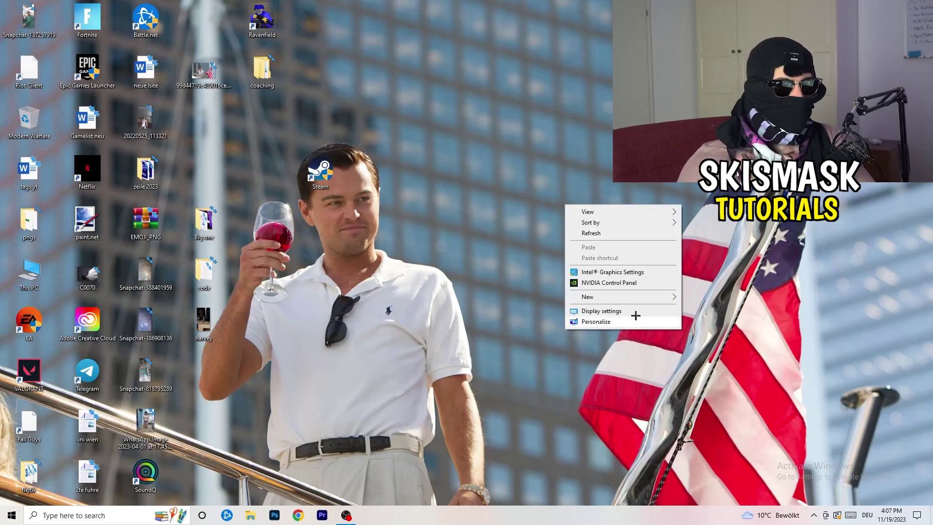
{"action": "left_click", "coordinate": [622, 283]}
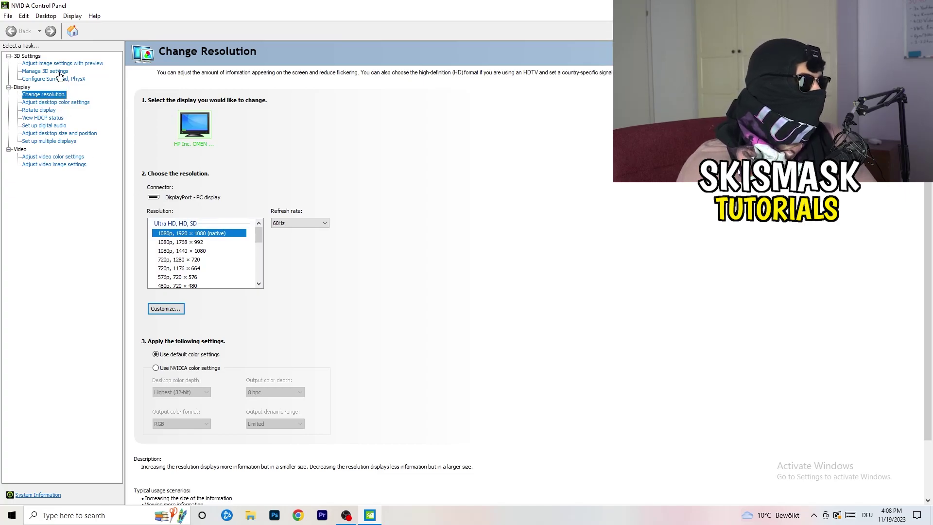
{"action": "left_click", "coordinate": [50, 64]}
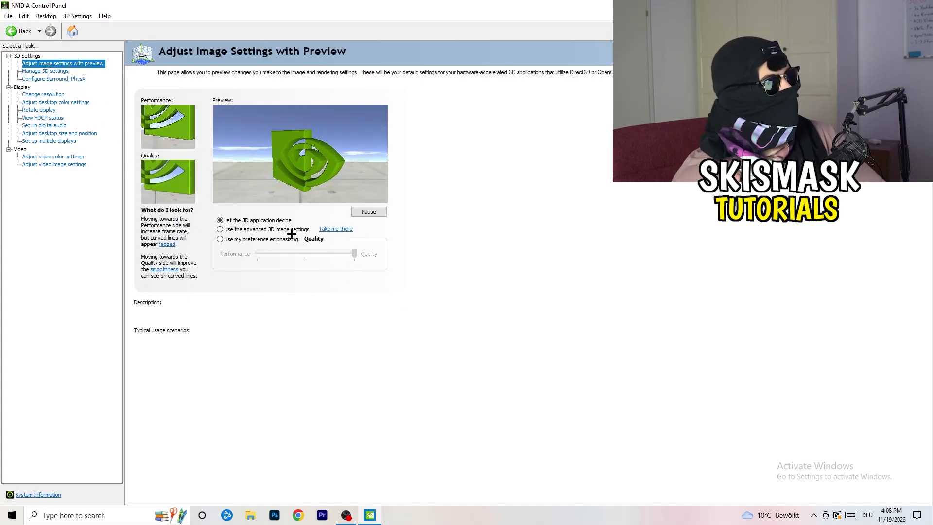
{"action": "mouse_move", "coordinate": [291, 234]}
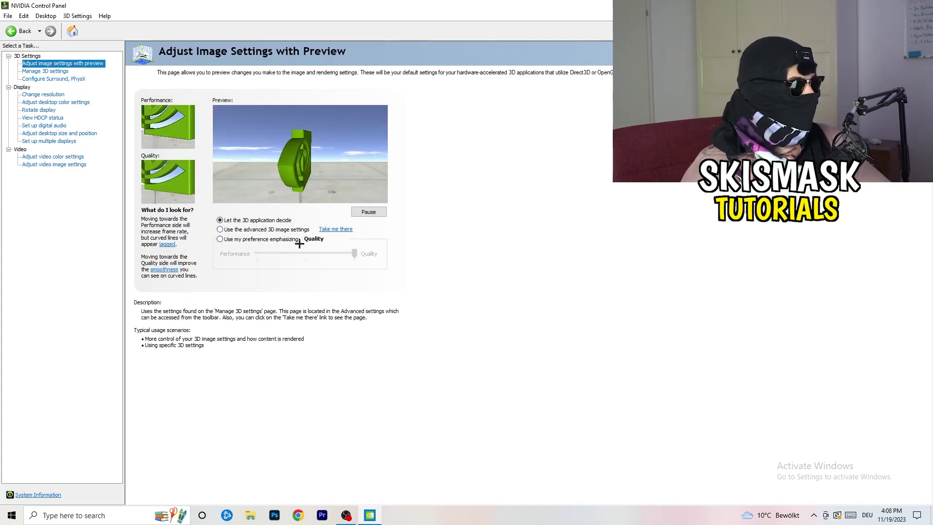
{"action": "mouse_move", "coordinate": [261, 245]}
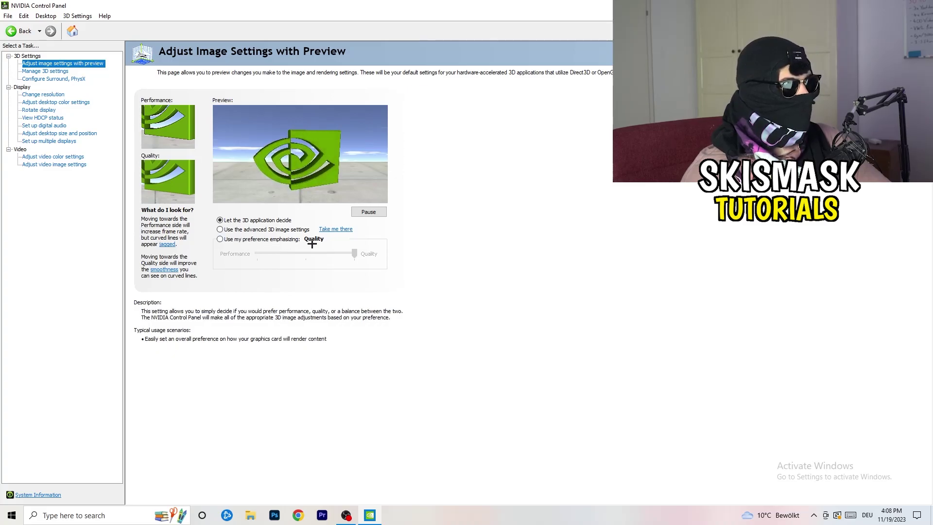